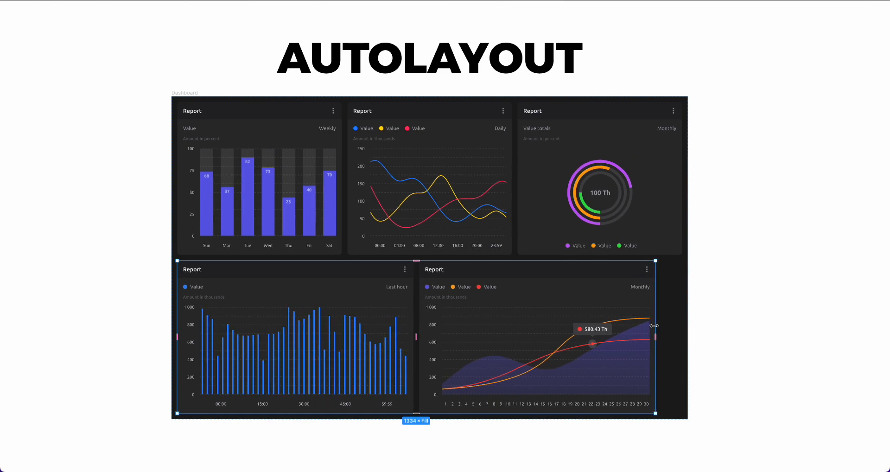
Try widening the bottom-left report card within the dashboard, then undo the resize.
{"action": "left_click", "coordinate": [526, 303]}
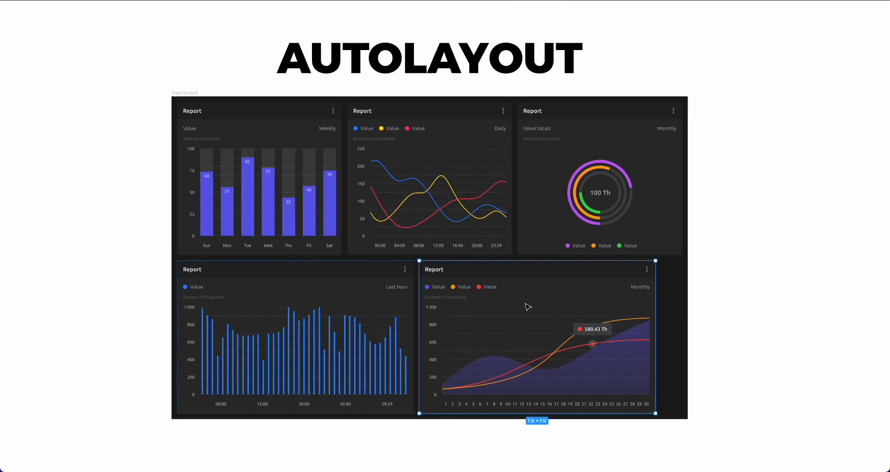
{"action": "left_click", "coordinate": [411, 311]}
{"action": "left_click_drag", "start_coordinate": [413, 309], "coordinate": [449, 314]}
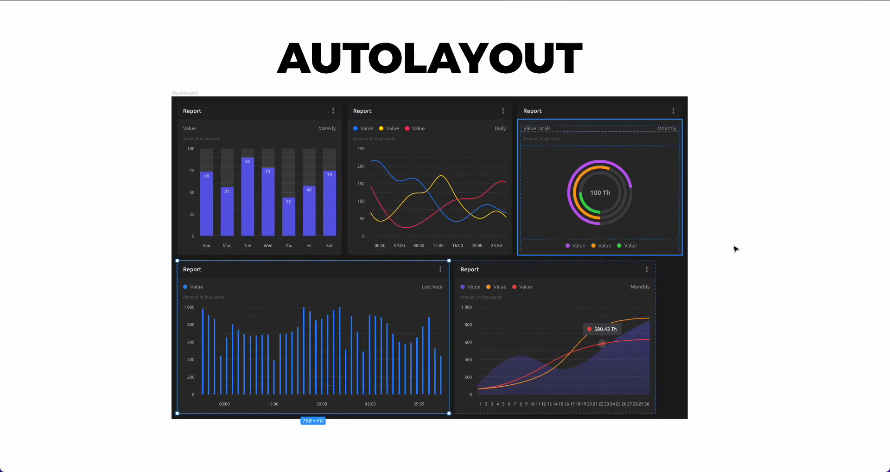
{"action": "key", "text": "ctrl+z"}
{"action": "key", "text": "ctrl+z"}
{"action": "left_click", "coordinate": [748, 282]}
{"action": "scroll", "coordinate": [748, 283], "scroll_direction": "left", "scroll_amount": 1}
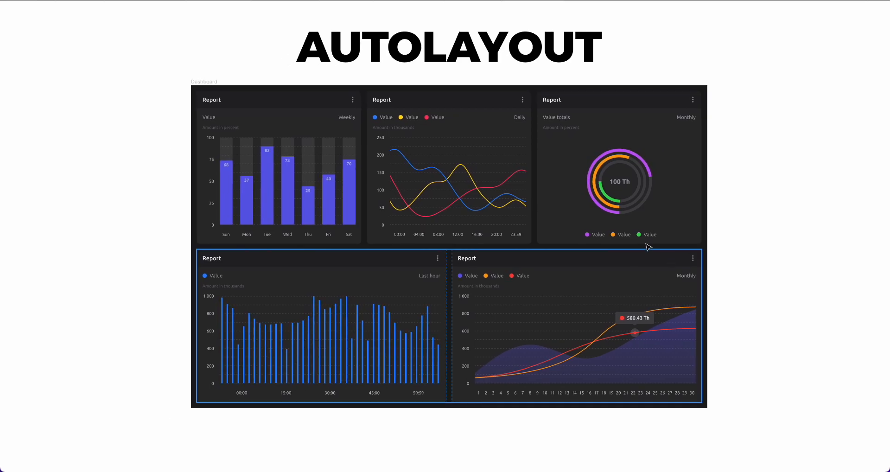
{"action": "scroll", "coordinate": [602, 241], "scroll_direction": "up", "scroll_amount": 2}
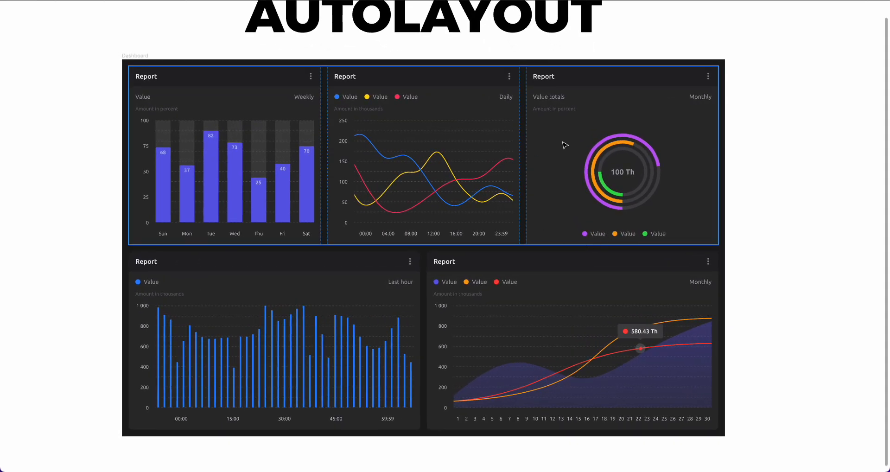
{"action": "scroll", "coordinate": [526, 209], "scroll_direction": "up", "scroll_amount": 1}
{"action": "scroll", "coordinate": [524, 206], "scroll_direction": "down", "scroll_amount": 2}
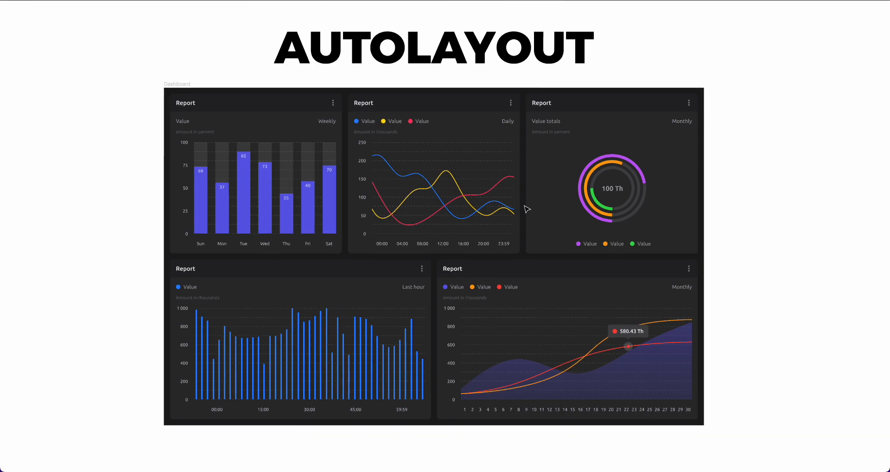
{"action": "scroll", "coordinate": [527, 209], "scroll_direction": "up", "scroll_amount": 1}
{"action": "scroll", "coordinate": [525, 208], "scroll_direction": "down", "scroll_amount": 1}
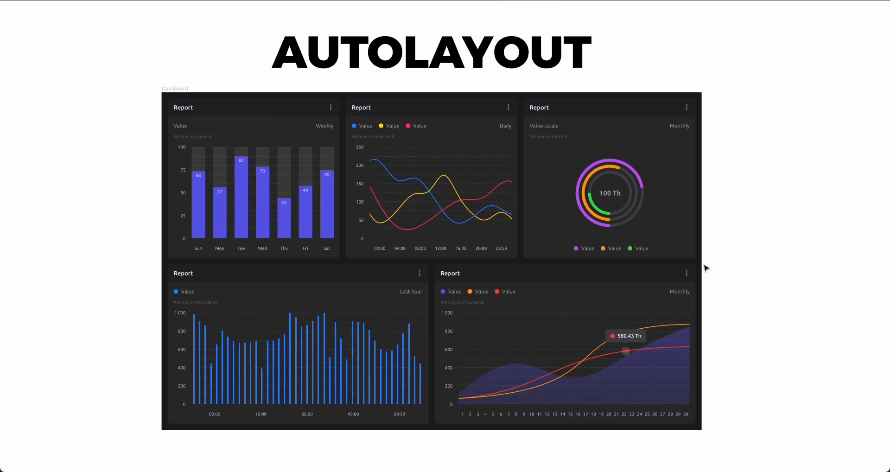
{"action": "scroll", "coordinate": [685, 258], "scroll_direction": "right", "scroll_amount": 10}
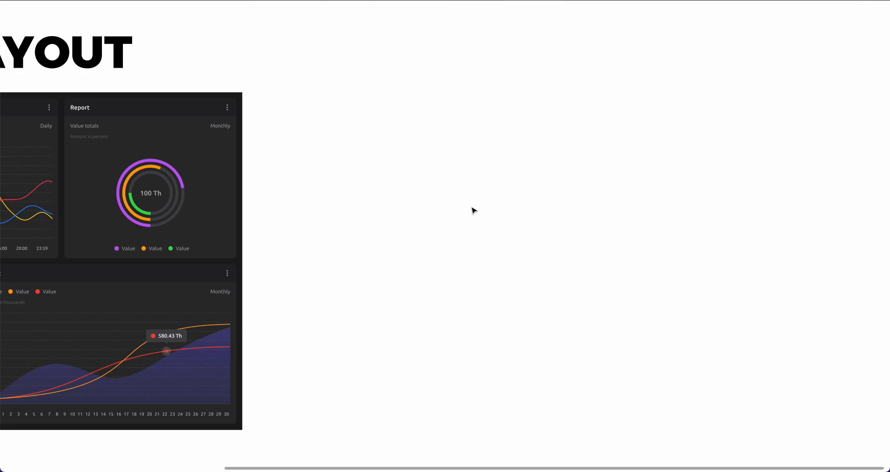
Draw a rectangle about 842 × 326 on the empty canvas beside the dashboard.
{"action": "key", "text": "ctrl+backslash"}
{"action": "scroll", "coordinate": [437, 186], "scroll_direction": "right", "scroll_amount": 3}
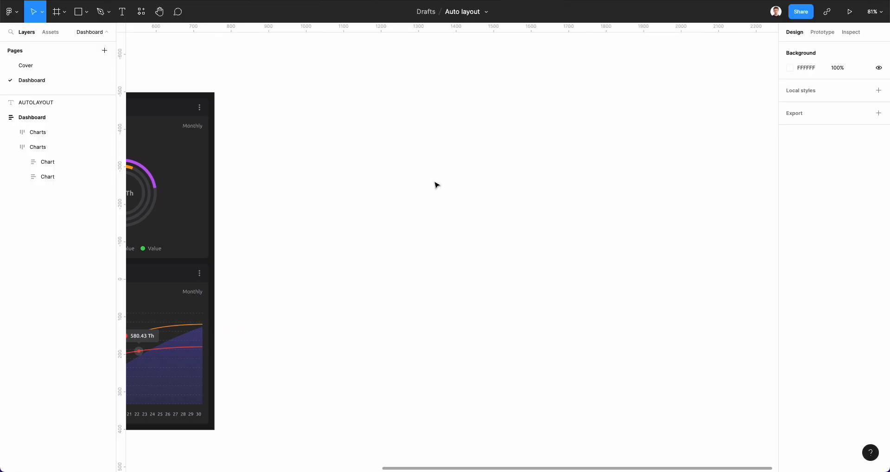
{"action": "left_click", "coordinate": [79, 12]}
{"action": "left_click_drag", "start_coordinate": [308, 176], "coordinate": [623, 298]}
{"action": "left_click_drag", "start_coordinate": [477, 218], "coordinate": [575, 218]}
Set the rectangle's fill colour to white FFFFFF.
{"action": "scroll", "coordinate": [575, 218], "scroll_direction": "right", "scroll_amount": 5}
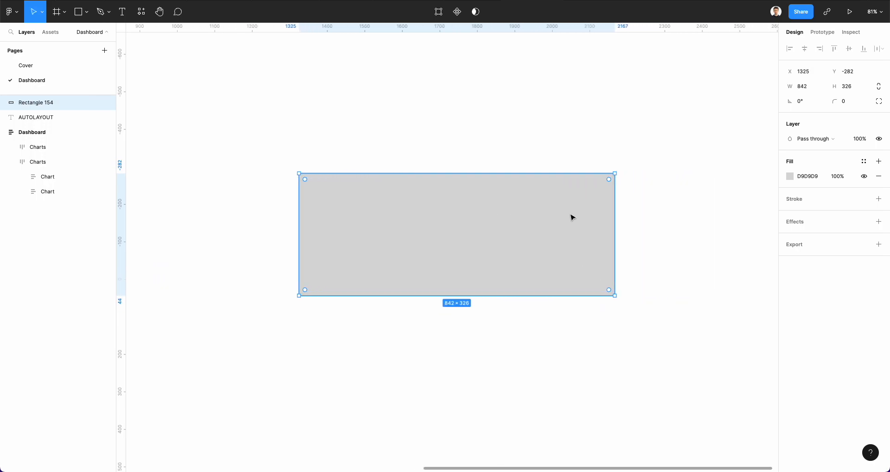
{"action": "scroll", "coordinate": [505, 186], "scroll_direction": "up", "scroll_amount": 1}
{"action": "left_click", "coordinate": [789, 177]}
{"action": "left_click_drag", "start_coordinate": [738, 204], "coordinate": [588, 133]}
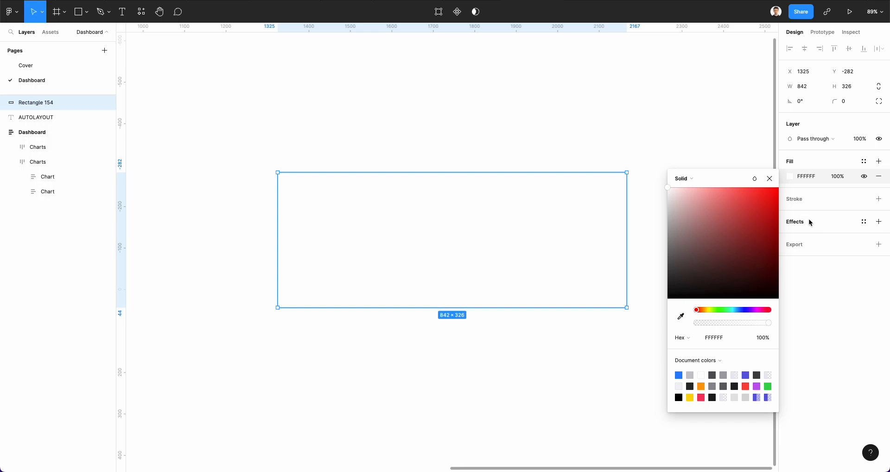
{"action": "key", "text": "Escape"}
Add a black stroke to the rectangle and set its stroke weight to 11.
{"action": "left_click", "coordinate": [798, 203]}
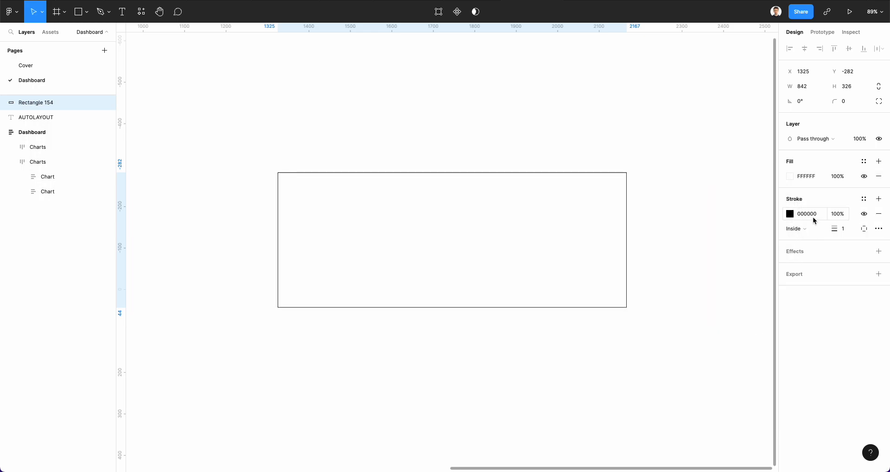
{"action": "left_click", "coordinate": [850, 229]}
{"action": "key", "text": "Up"}
{"action": "key", "text": "Up"}
{"action": "key", "text": "Up"}
{"action": "key", "text": "Up"}
{"action": "key", "text": "Up"}
{"action": "key", "text": "Up"}
{"action": "key", "text": "Up"}
{"action": "key", "text": "Up"}
{"action": "key", "text": "Up"}
{"action": "key", "text": "Up"}
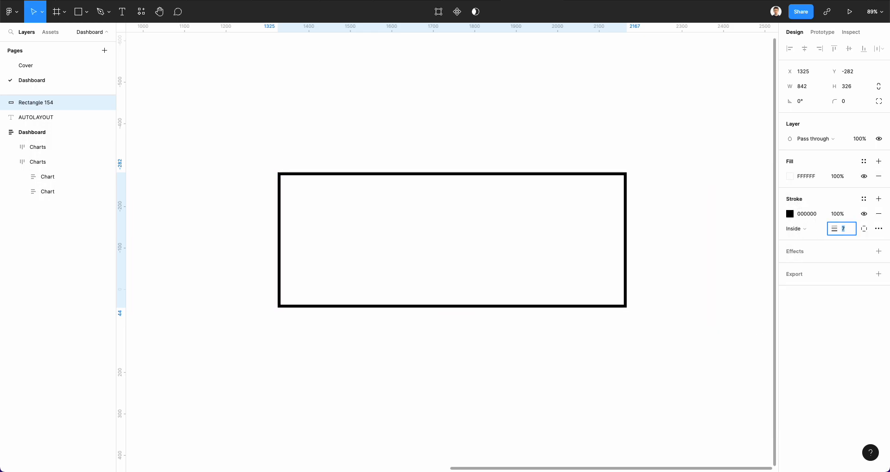
{"action": "left_click", "coordinate": [710, 119]}
{"action": "left_click", "coordinate": [588, 215]}
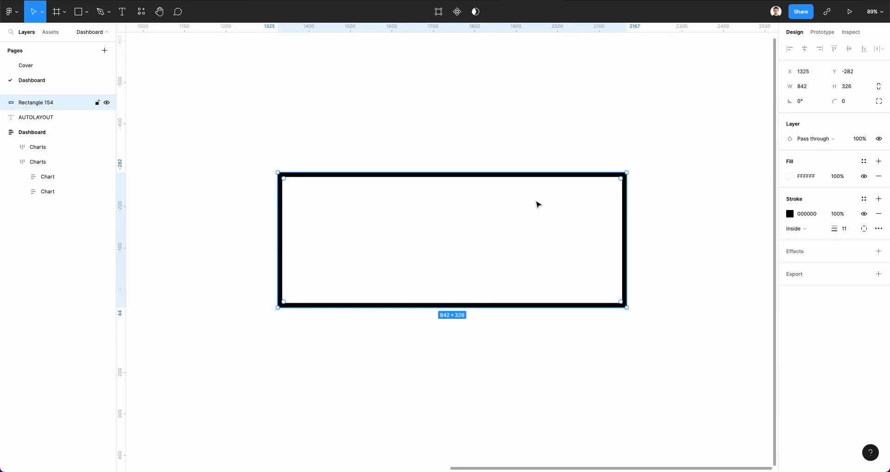
Draw a square about 117 × 118 inside the rectangle and fill it black with the eyedropper.
{"action": "key", "text": "r"}
{"action": "left_click_drag", "start_coordinate": [310, 216], "coordinate": [358, 264]}
{"action": "key", "text": "i"}
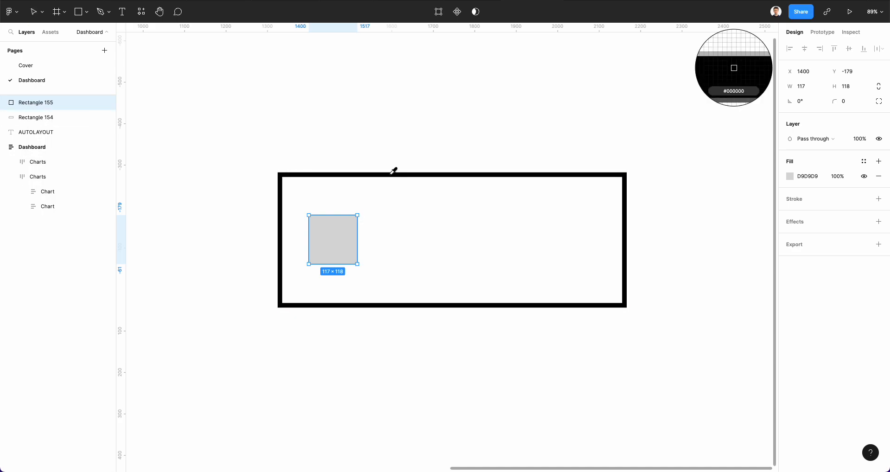
{"action": "left_click", "coordinate": [394, 171]}
{"action": "left_click", "coordinate": [344, 268]}
{"action": "left_click", "coordinate": [338, 250]}
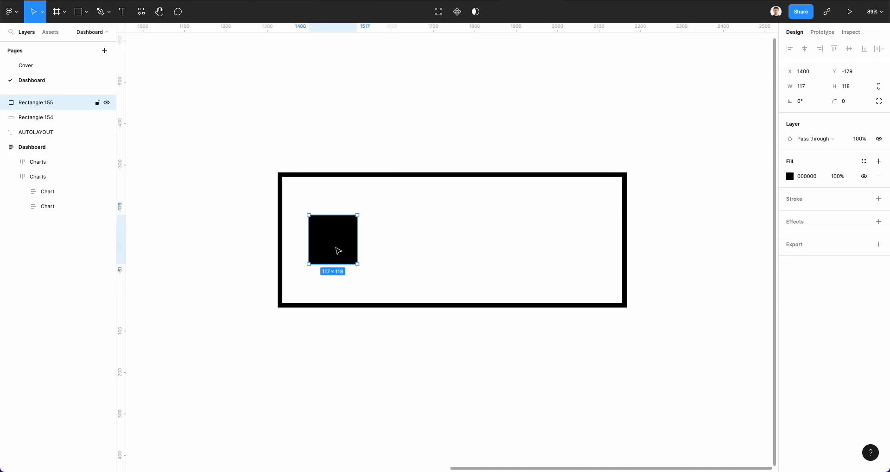
Add a text layer reading "Text" to the right of the square inside the rectangle.
{"action": "left_click", "coordinate": [378, 109]}
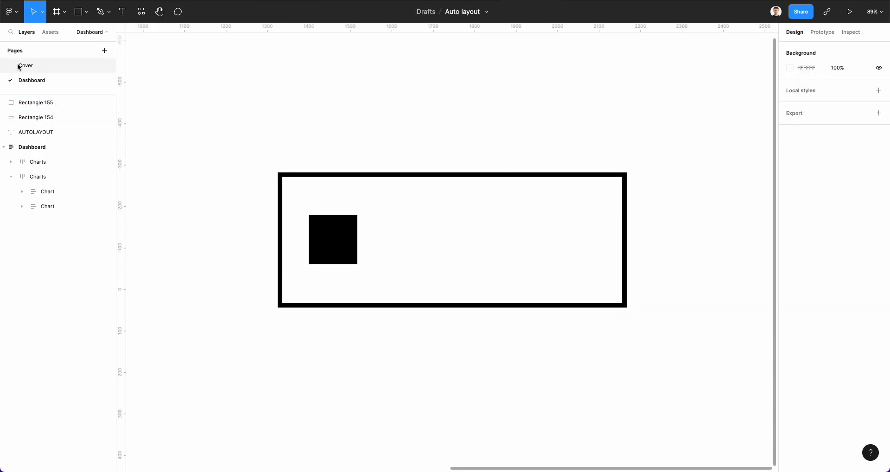
{"action": "left_click", "coordinate": [122, 11]}
{"action": "left_click", "coordinate": [397, 235]}
{"action": "type", "text": "Text"}
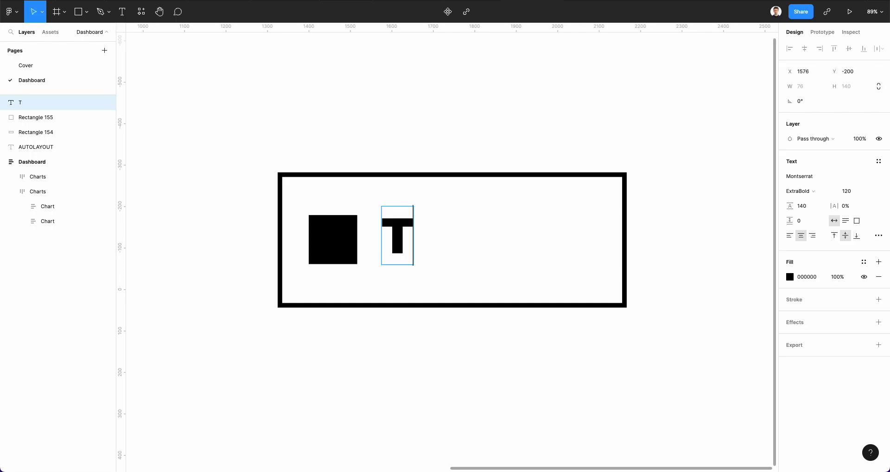
{"action": "key", "text": "Escape"}
{"action": "left_click_drag", "start_coordinate": [390, 245], "coordinate": [442, 244]}
Narrow the outlined rectangle from its right edge to about 733 wide.
{"action": "left_click", "coordinate": [446, 164]}
{"action": "scroll", "coordinate": [447, 158], "scroll_direction": "down", "scroll_amount": 3}
{"action": "left_click_drag", "start_coordinate": [303, 118], "coordinate": [520, 305]}
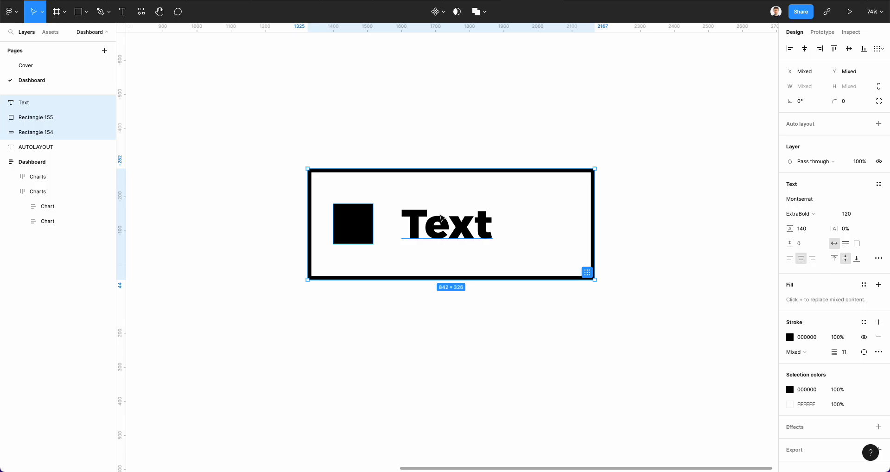
{"action": "left_click", "coordinate": [593, 201]}
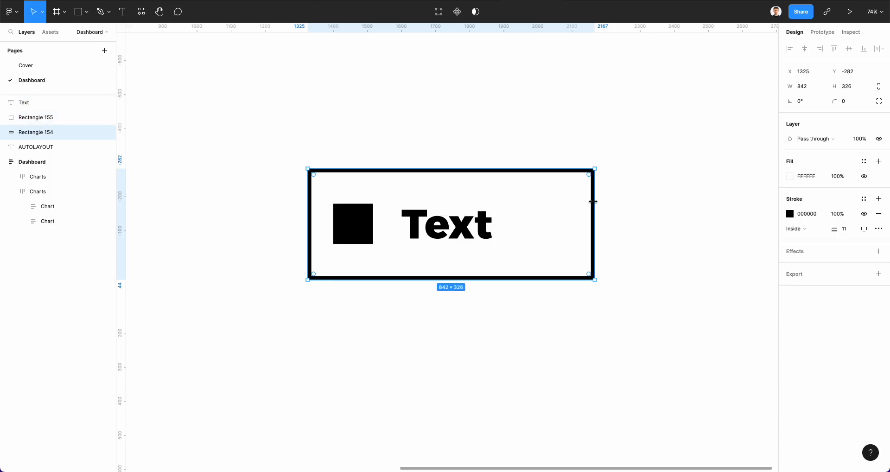
{"action": "left_click_drag", "start_coordinate": [593, 200], "coordinate": [562, 204]}
Select the rectangle, square and text together and add auto layout to them.
{"action": "left_click_drag", "start_coordinate": [282, 141], "coordinate": [542, 310]}
{"action": "scroll", "coordinate": [469, 217], "scroll_direction": "up", "scroll_amount": 2}
{"action": "right_click", "coordinate": [469, 219]}
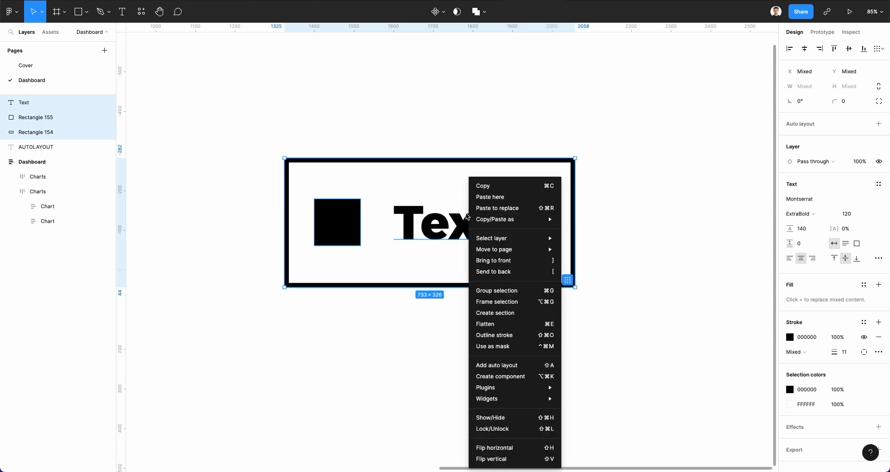
{"action": "mouse_move", "coordinate": [469, 219]}
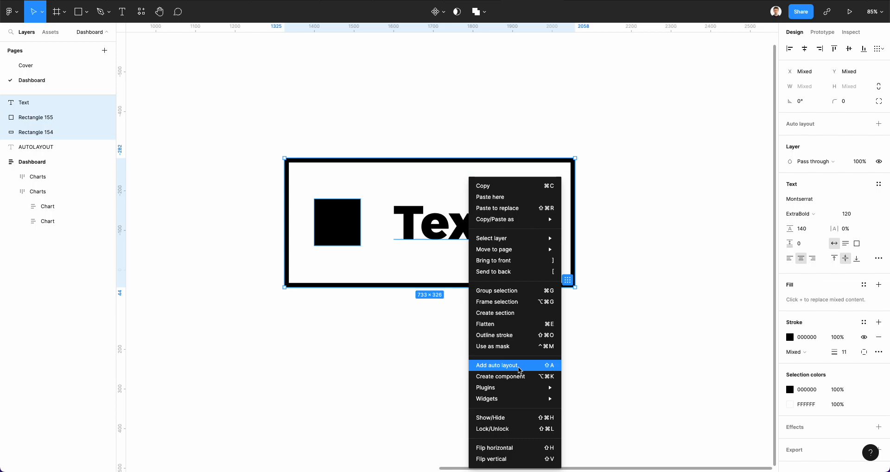
{"action": "left_click", "coordinate": [549, 367]}
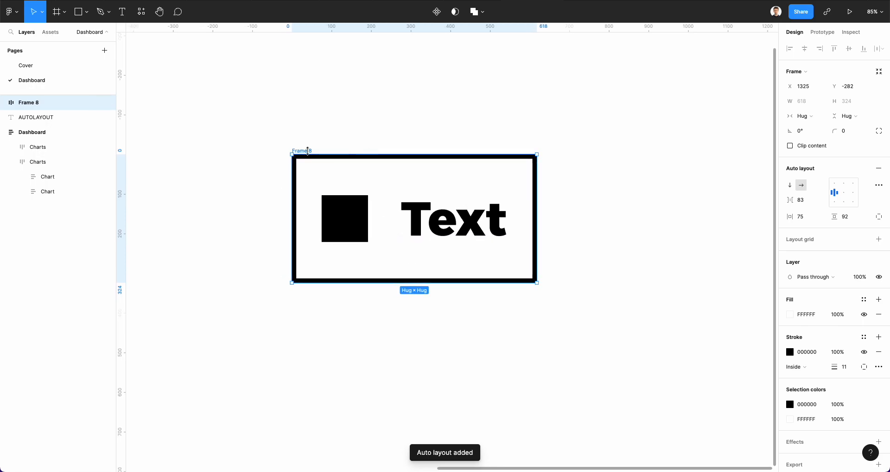
Inspect the square and text layers nested inside the new auto-layout frame.
{"action": "scroll", "coordinate": [284, 155], "scroll_direction": "up", "scroll_amount": 3}
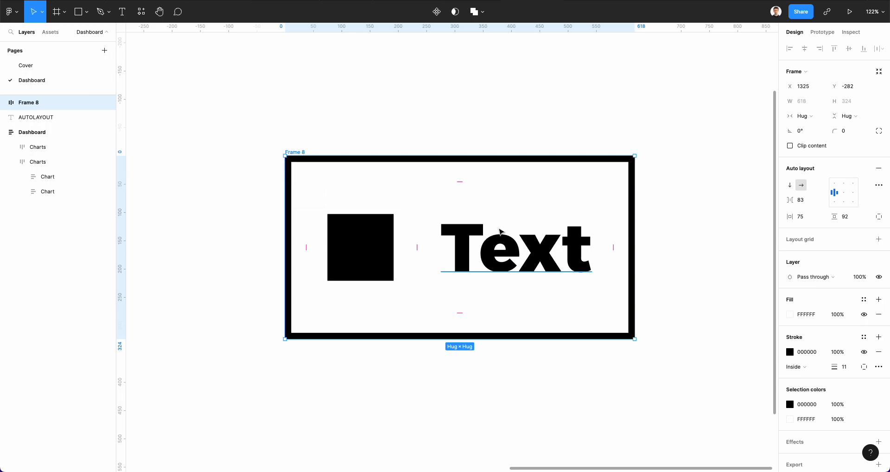
{"action": "left_click", "coordinate": [5, 103]}
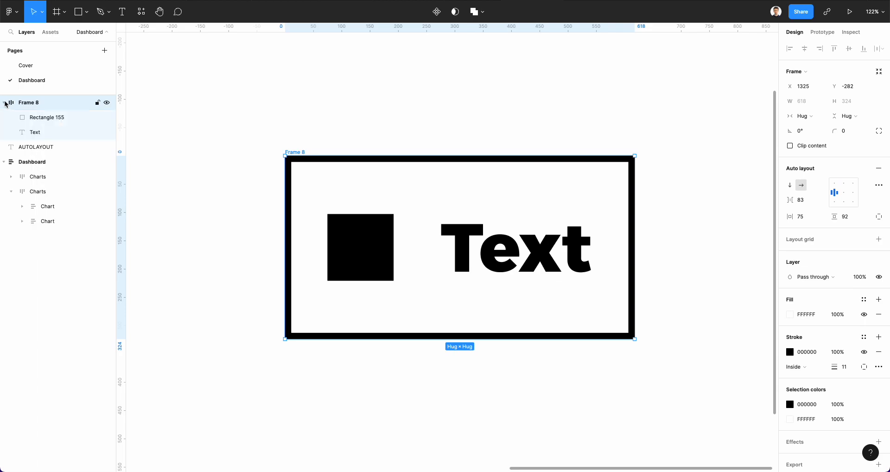
{"action": "left_click", "coordinate": [41, 122]}
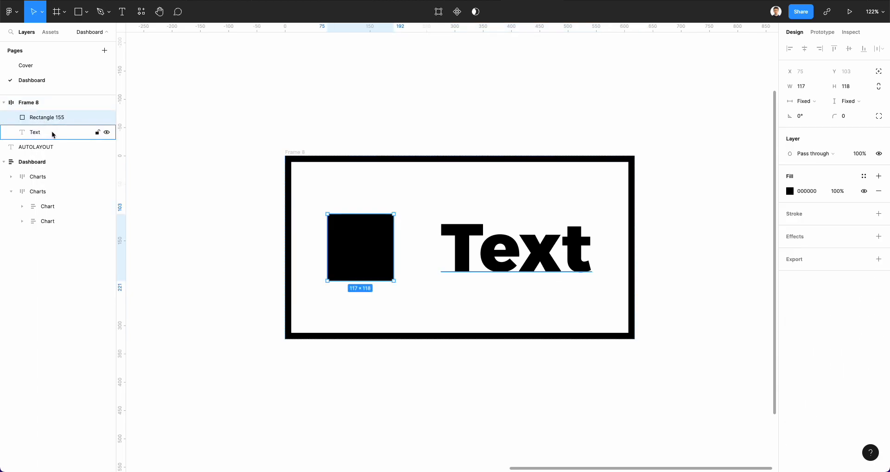
{"action": "left_click", "coordinate": [52, 134]}
{"action": "left_click", "coordinate": [54, 121]}
{"action": "left_click", "coordinate": [49, 132]}
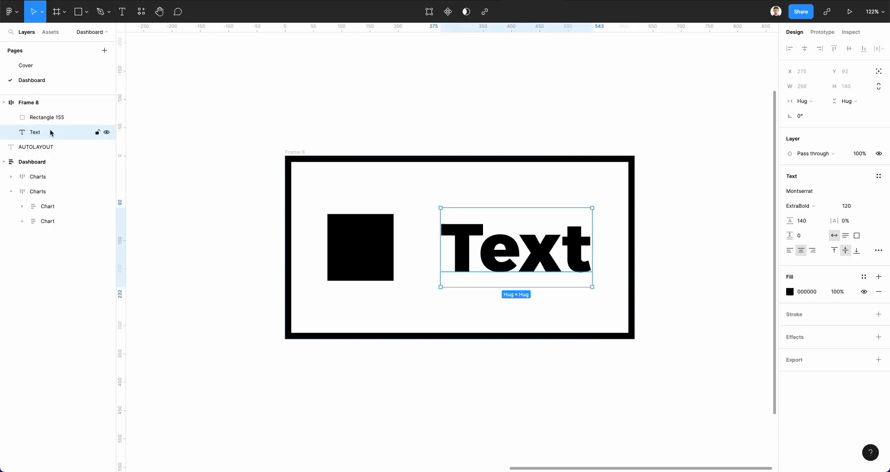
{"action": "left_click", "coordinate": [50, 104]}
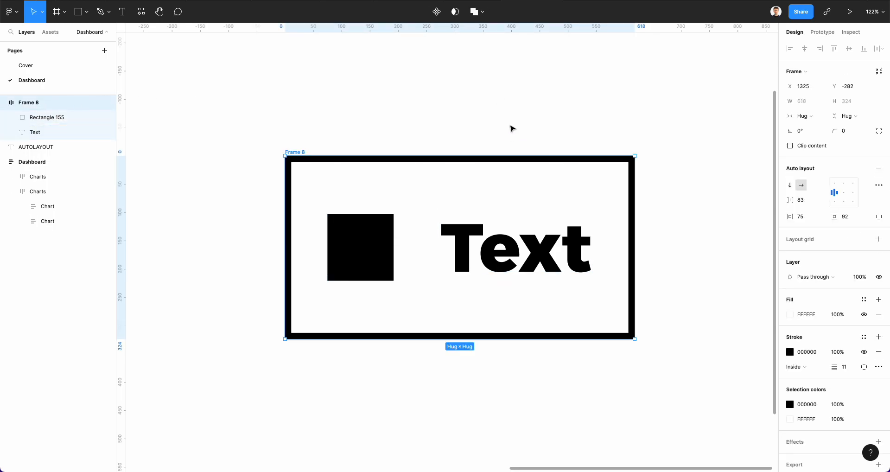
Retype the text as dshkkj, then undo the edit.
{"action": "left_click", "coordinate": [581, 254]}
{"action": "double_click", "coordinate": [580, 250]}
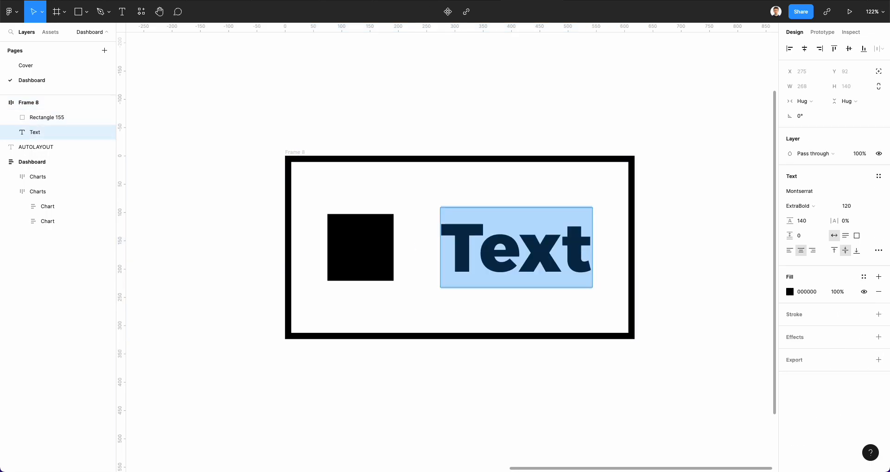
{"action": "type", "text": "dshkkj"}
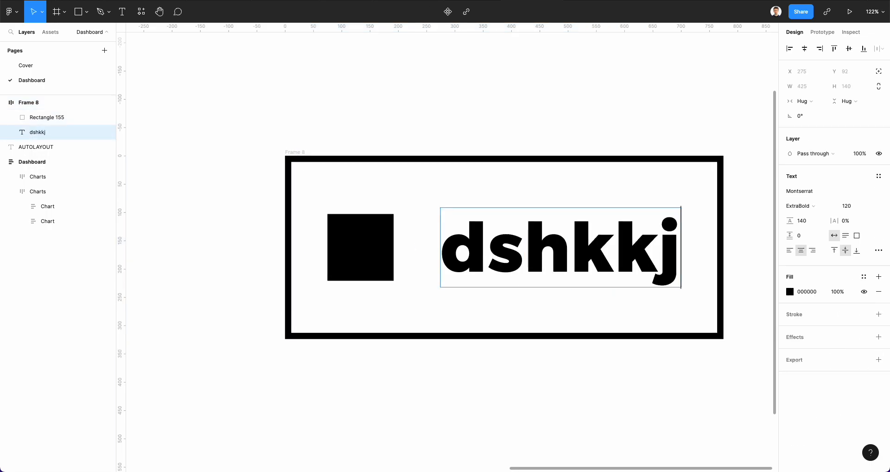
{"action": "key", "text": "ctrl+z"}
{"action": "key", "text": "Escape"}
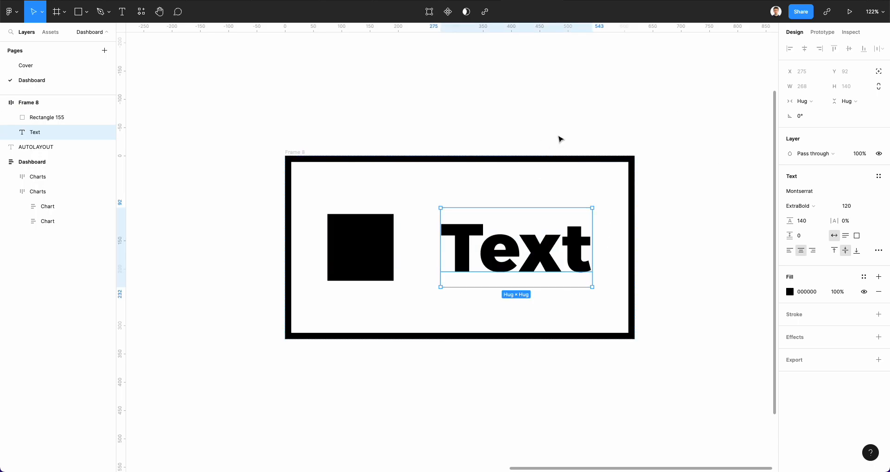
Switch the frame's auto layout direction to vertical and back to horizontal, twice.
{"action": "left_click", "coordinate": [512, 179]}
{"action": "left_click", "coordinate": [45, 102]}
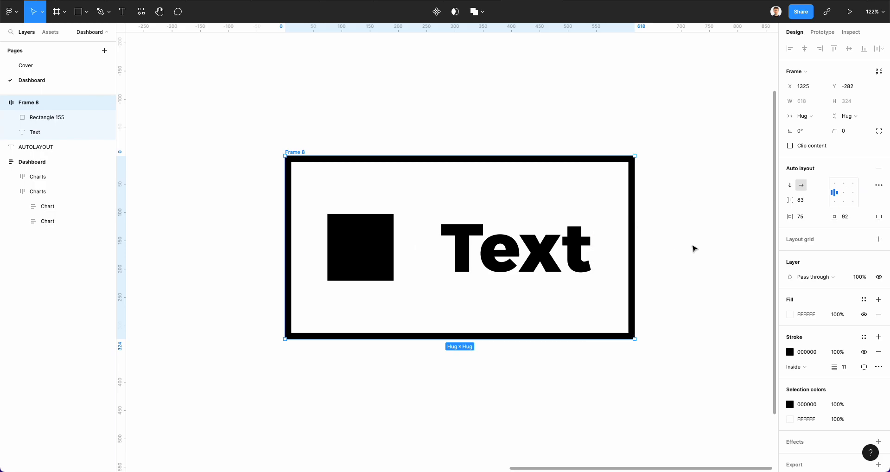
{"action": "left_click", "coordinate": [789, 186]}
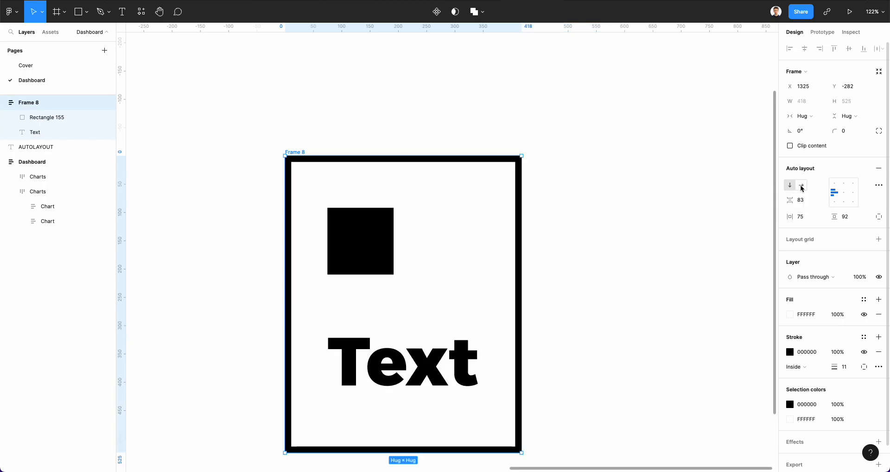
{"action": "left_click", "coordinate": [801, 186]}
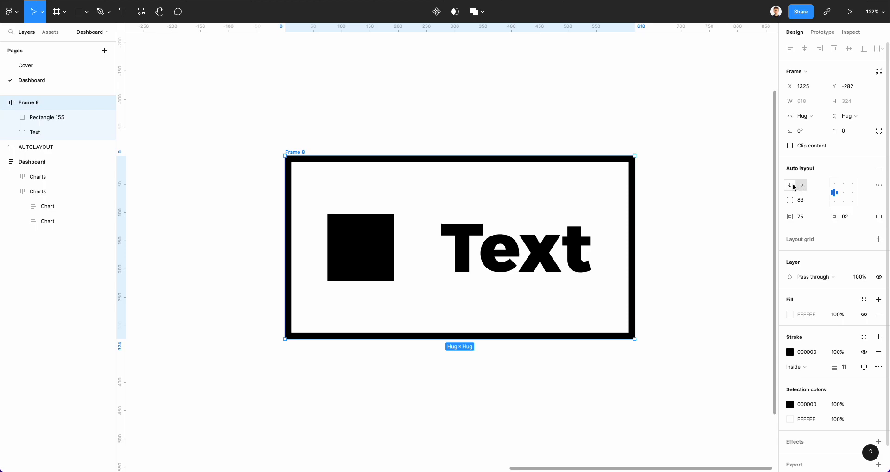
{"action": "left_click", "coordinate": [790, 186]}
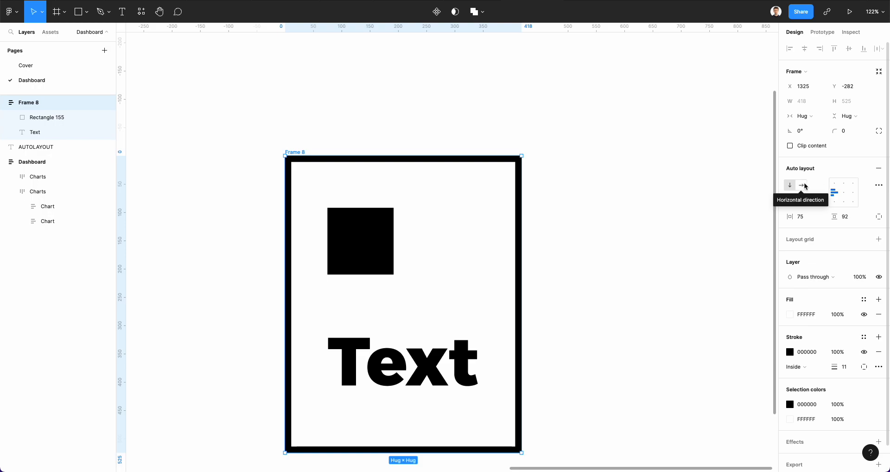
{"action": "left_click", "coordinate": [804, 186]}
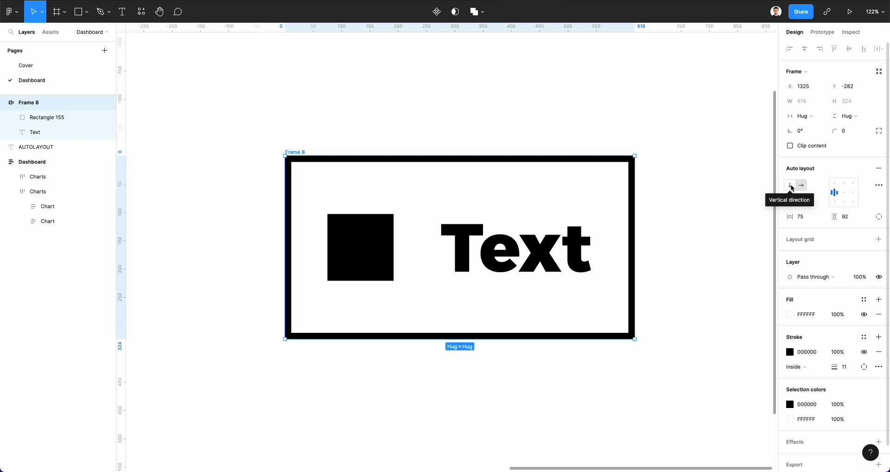
Set the frame's alignment to left-center and stretch its width to a fixed 994.
{"action": "left_click", "coordinate": [845, 192]}
{"action": "left_click", "coordinate": [834, 192]}
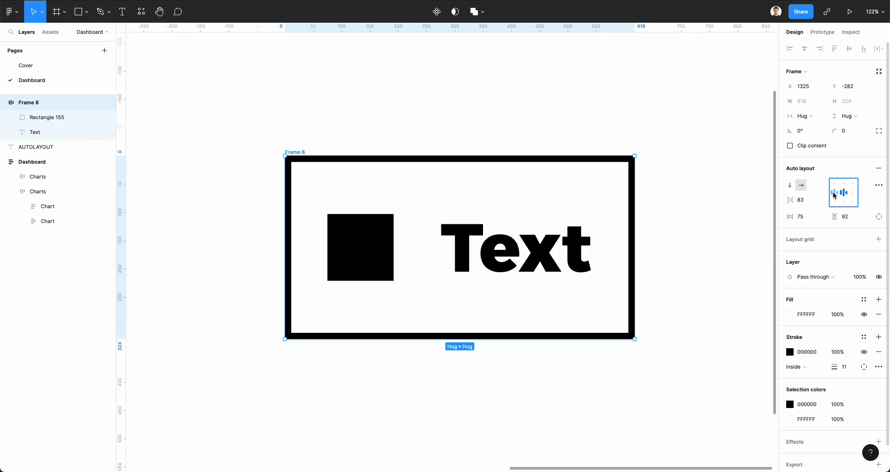
{"action": "left_click_drag", "start_coordinate": [633, 248], "coordinate": [768, 243]}
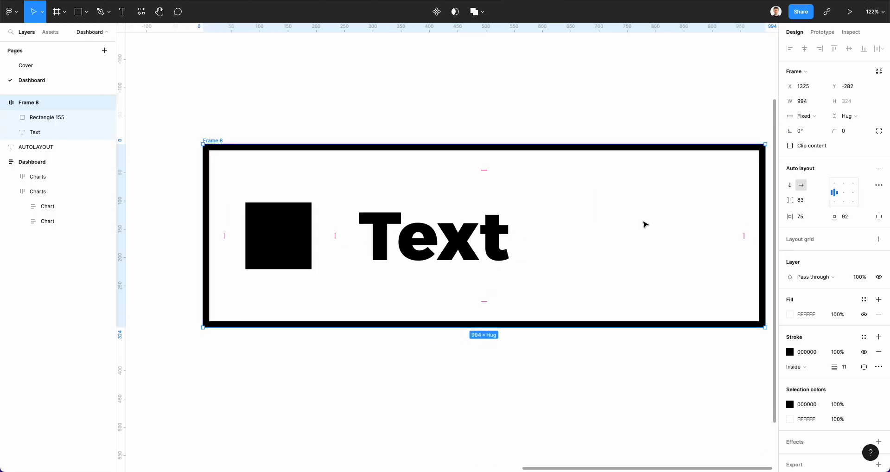
Stretch the frame's height to a fixed 525.
{"action": "scroll", "coordinate": [643, 225], "scroll_direction": "right", "scroll_amount": 1}
{"action": "scroll", "coordinate": [632, 209], "scroll_direction": "down", "scroll_amount": 2}
{"action": "scroll", "coordinate": [631, 211], "scroll_direction": "down", "scroll_amount": 3}
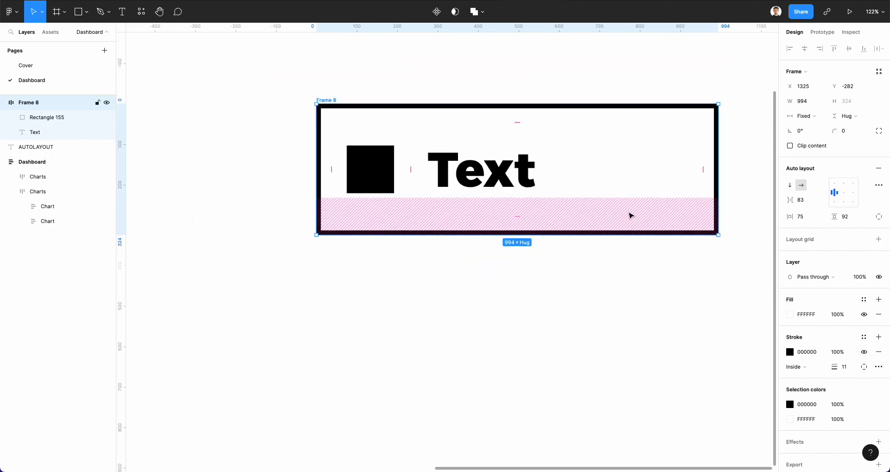
{"action": "scroll", "coordinate": [630, 212], "scroll_direction": "down", "scroll_amount": 2}
{"action": "left_click_drag", "start_coordinate": [606, 237], "coordinate": [621, 307]}
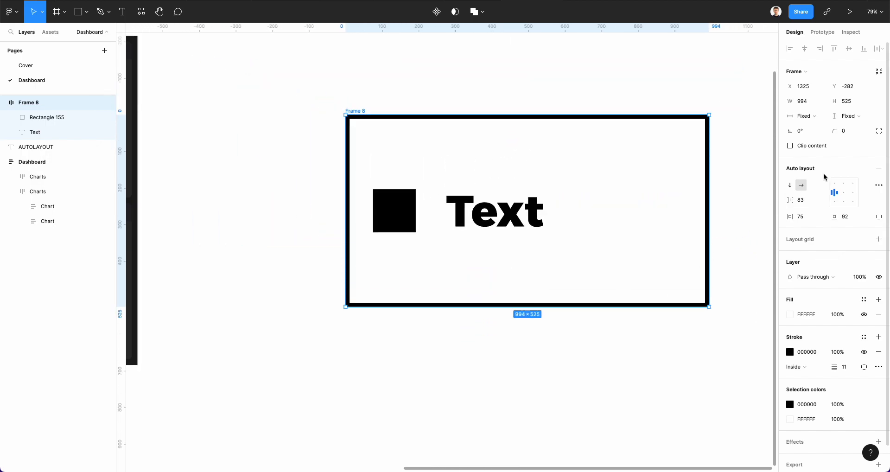
Cycle the frame's alignment through the top positions and settle on center.
{"action": "left_click", "coordinate": [833, 183]}
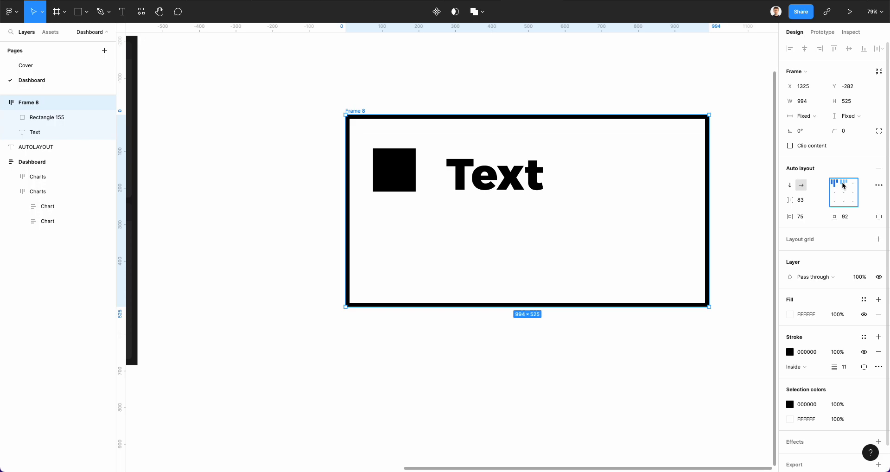
{"action": "left_click", "coordinate": [842, 184]}
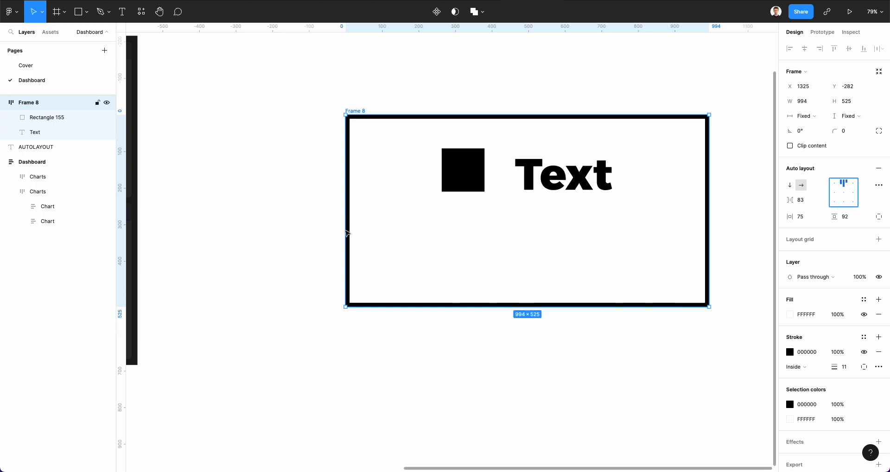
{"action": "left_click", "coordinate": [854, 187]}
{"action": "left_click", "coordinate": [852, 193]}
{"action": "left_click", "coordinate": [840, 195]}
{"action": "left_click", "coordinate": [843, 191]}
{"action": "scroll", "coordinate": [679, 190], "scroll_direction": "up", "scroll_amount": 5}
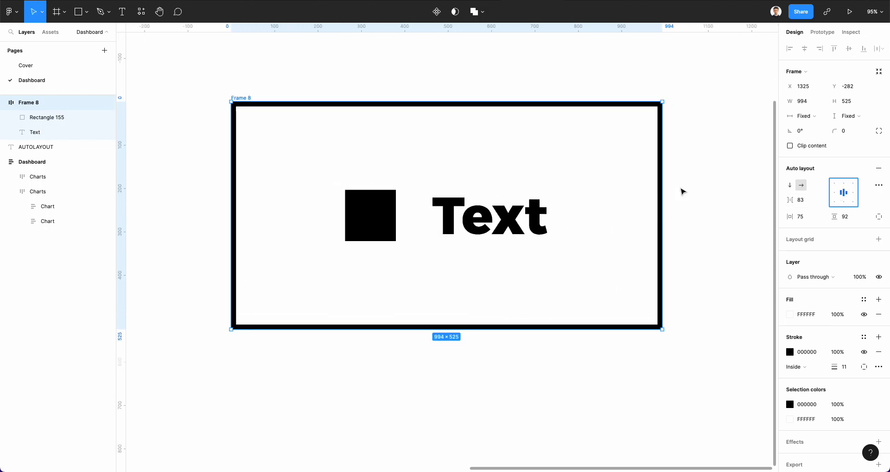
Try the bottom alignment positions, then set the frame's alignment to top-left.
{"action": "left_click", "coordinate": [835, 201]}
{"action": "left_click", "coordinate": [843, 201]}
{"action": "left_click", "coordinate": [853, 203]}
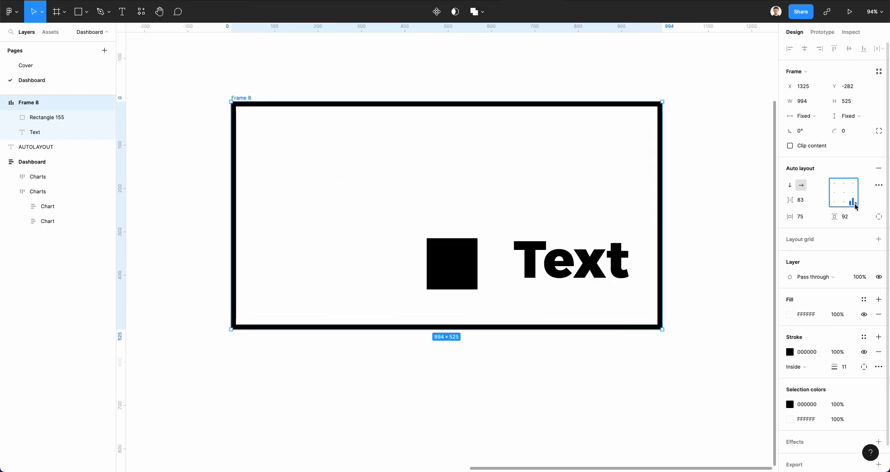
{"action": "left_click", "coordinate": [834, 189]}
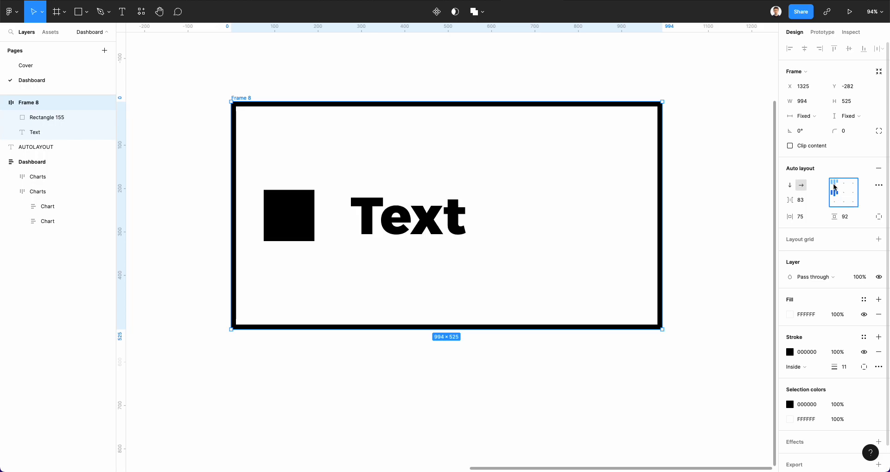
{"action": "left_click", "coordinate": [833, 185]}
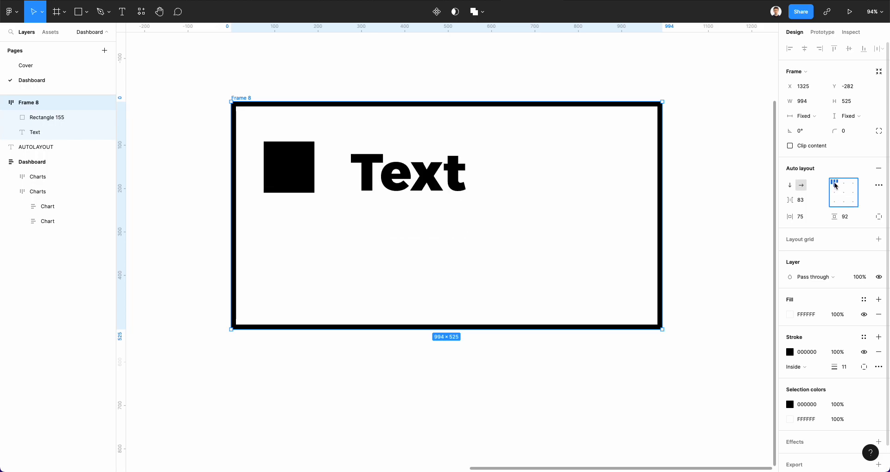
Adjust the spacing between items to 157, top padding to 123 and left padding to 90.
{"action": "scroll", "coordinate": [837, 186], "scroll_direction": "down", "scroll_amount": 1}
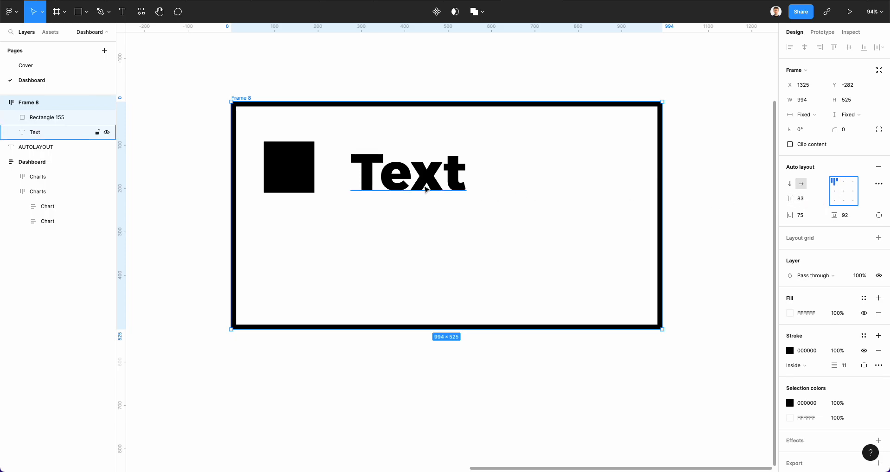
{"action": "mouse_move", "coordinate": [790, 199]}
{"action": "left_mouse_down"}
{"action": "mouse_move", "coordinate": [816, 199]}
{"action": "mouse_move", "coordinate": [13, 199]}
{"action": "mouse_move", "coordinate": [146, 200]}
{"action": "mouse_move", "coordinate": [69, 199]}
{"action": "left_mouse_up"}
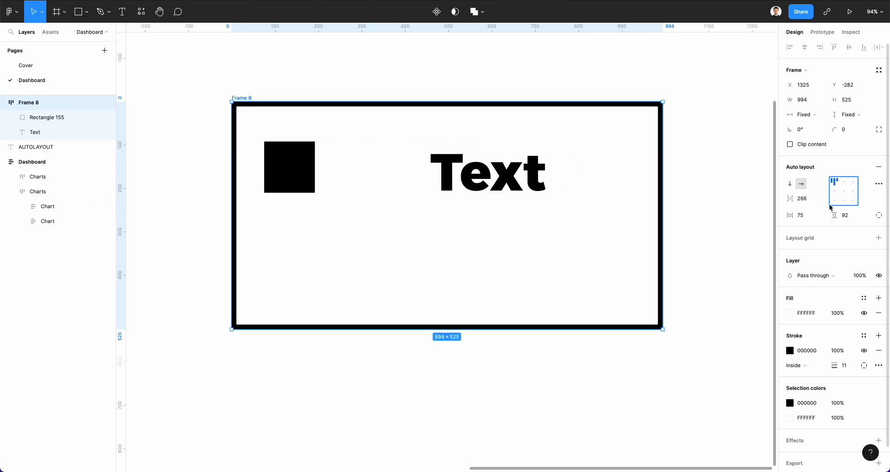
{"action": "left_click_drag", "start_coordinate": [790, 198], "coordinate": [693, 200]}
{"action": "scroll", "coordinate": [348, 215], "scroll_direction": "left", "scroll_amount": 1}
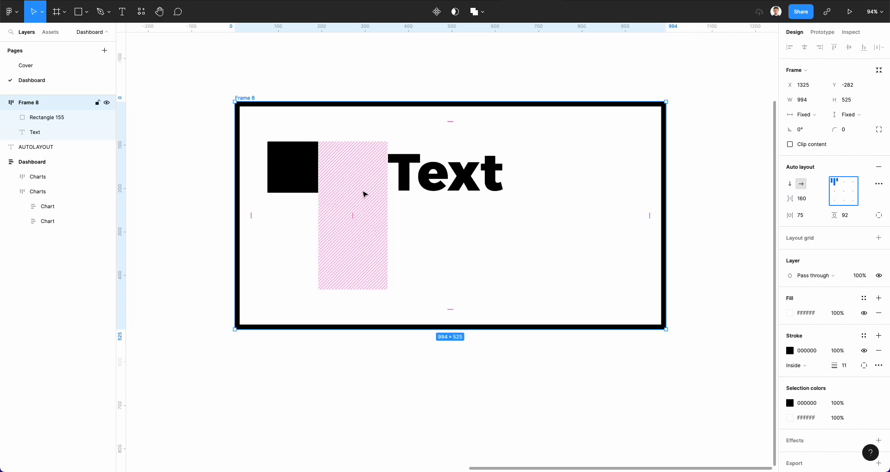
{"action": "mouse_move", "coordinate": [352, 217]}
{"action": "left_mouse_down"}
{"action": "mouse_move", "coordinate": [417, 216]}
{"action": "mouse_move", "coordinate": [335, 216]}
{"action": "mouse_move", "coordinate": [352, 214]}
{"action": "left_mouse_up"}
{"action": "mouse_move", "coordinate": [457, 133]}
{"action": "left_mouse_down"}
{"action": "mouse_move", "coordinate": [461, 178]}
{"action": "mouse_move", "coordinate": [459, 135]}
{"action": "left_mouse_up"}
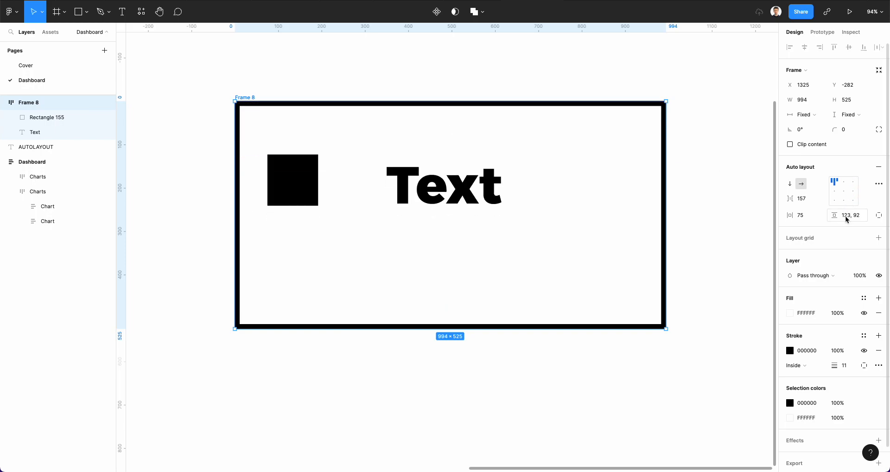
{"action": "mouse_move", "coordinate": [247, 217]}
{"action": "left_mouse_down"}
{"action": "mouse_move", "coordinate": [298, 218]}
{"action": "mouse_move", "coordinate": [258, 216]}
{"action": "left_mouse_up"}
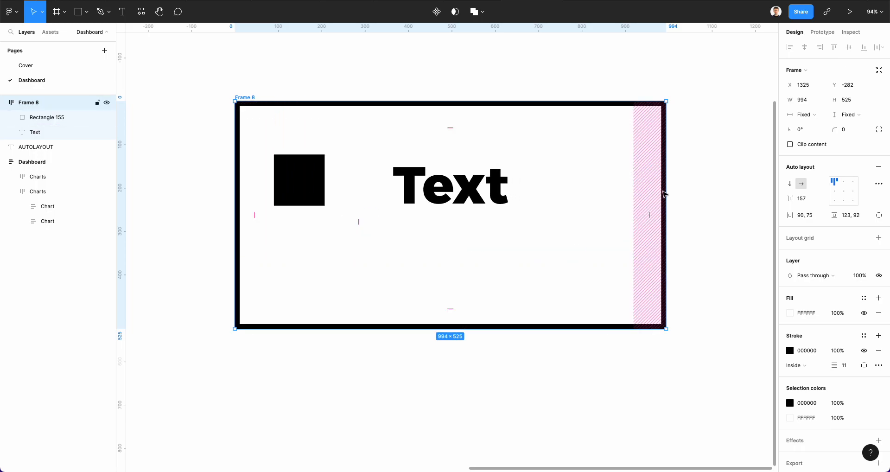
Split the padding into independent sides, try scrubbing the left padding, undo it, and return to combined padding.
{"action": "left_click", "coordinate": [878, 215]}
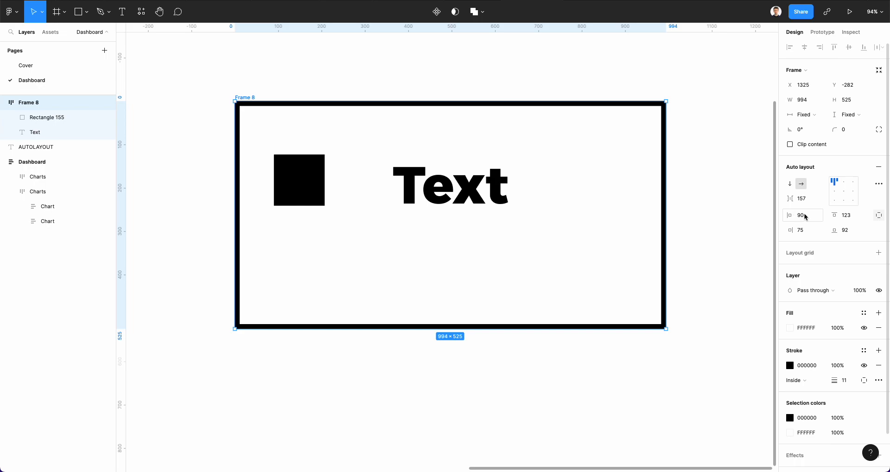
{"action": "mouse_move", "coordinate": [805, 216]}
{"action": "left_mouse_down"}
{"action": "mouse_move", "coordinate": [848, 214]}
{"action": "mouse_move", "coordinate": [46, 226]}
{"action": "mouse_move", "coordinate": [216, 220]}
{"action": "mouse_move", "coordinate": [136, 216]}
{"action": "mouse_move", "coordinate": [830, 230]}
{"action": "mouse_move", "coordinate": [795, 230]}
{"action": "left_mouse_up"}
{"action": "key", "text": "ctrl+z"}
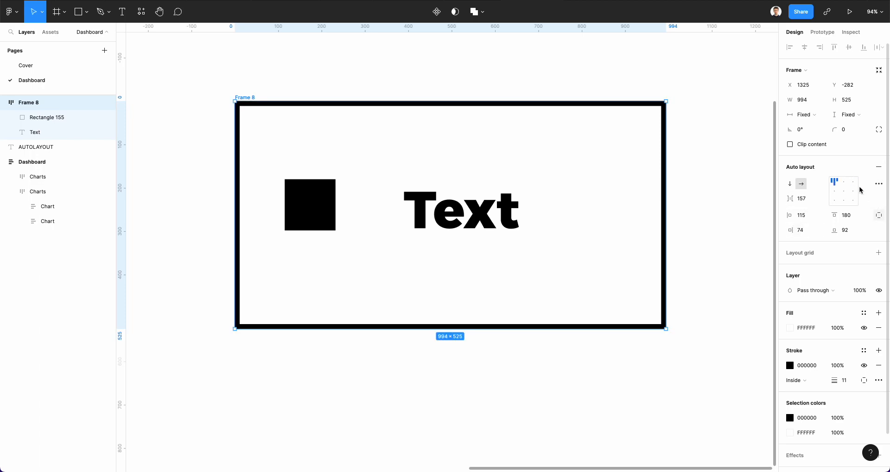
{"action": "left_click", "coordinate": [879, 216]}
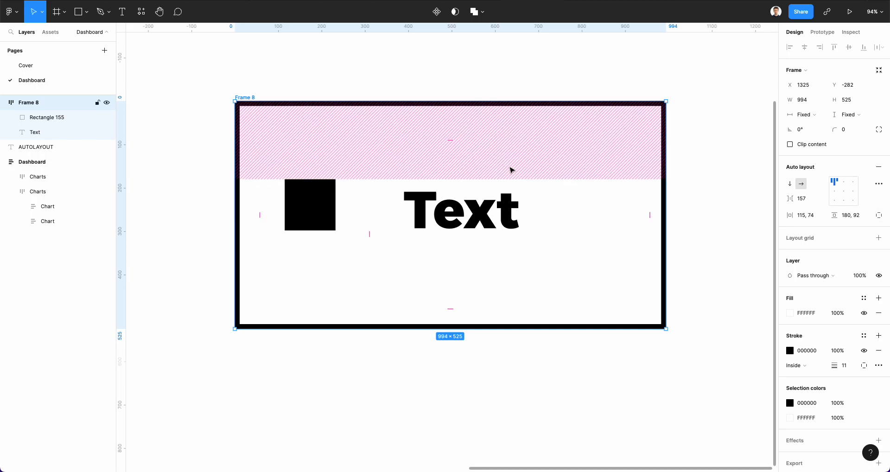
Open and close the advanced layout settings, then delete the Text layer from the frame.
{"action": "left_click", "coordinate": [879, 185]}
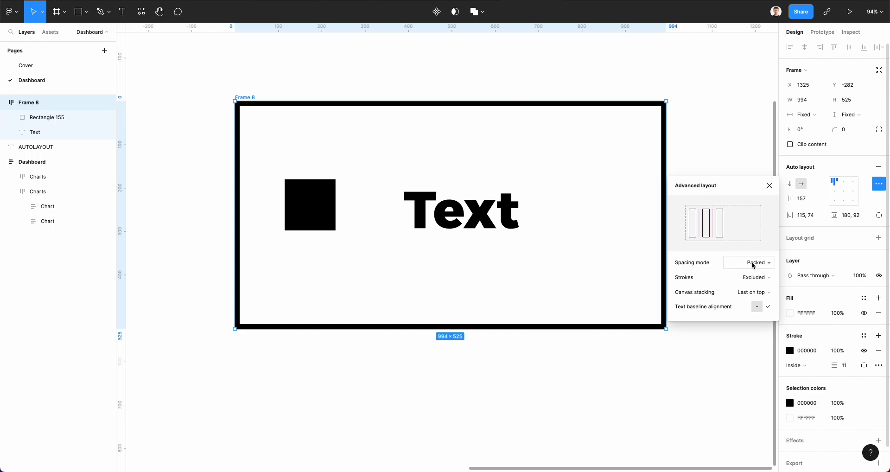
{"action": "left_click", "coordinate": [703, 157]}
{"action": "left_click", "coordinate": [417, 228]}
{"action": "key", "text": "Delete"}
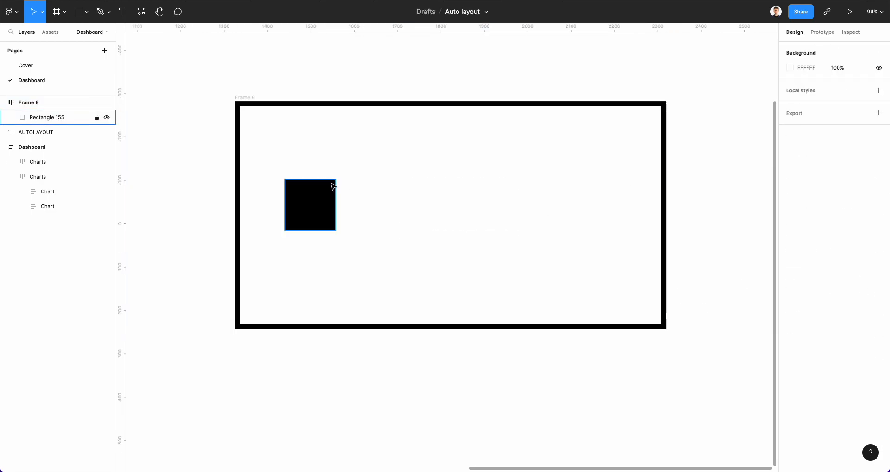
Stretch the square into a tall bar about 117 × 262 and paste two copies into the frame.
{"action": "left_click", "coordinate": [334, 186]}
{"action": "left_click_drag", "start_coordinate": [331, 179], "coordinate": [334, 153]}
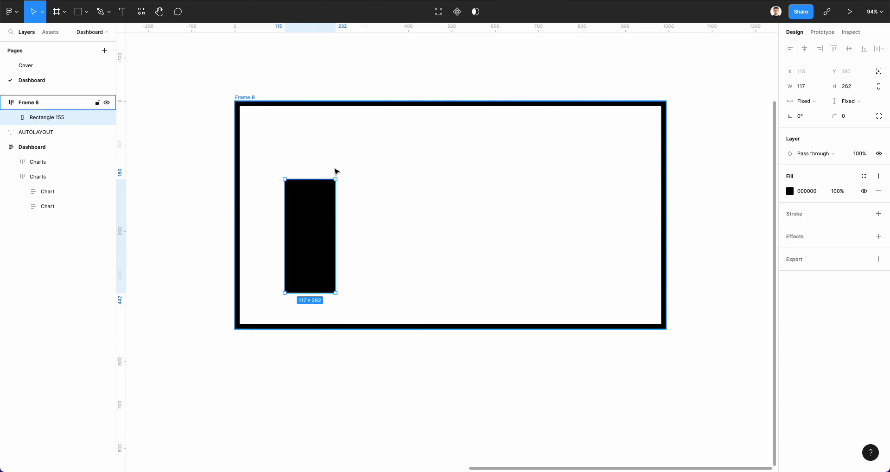
{"action": "key", "text": "ctrl+v"}
{"action": "key", "text": "ctrl+v"}
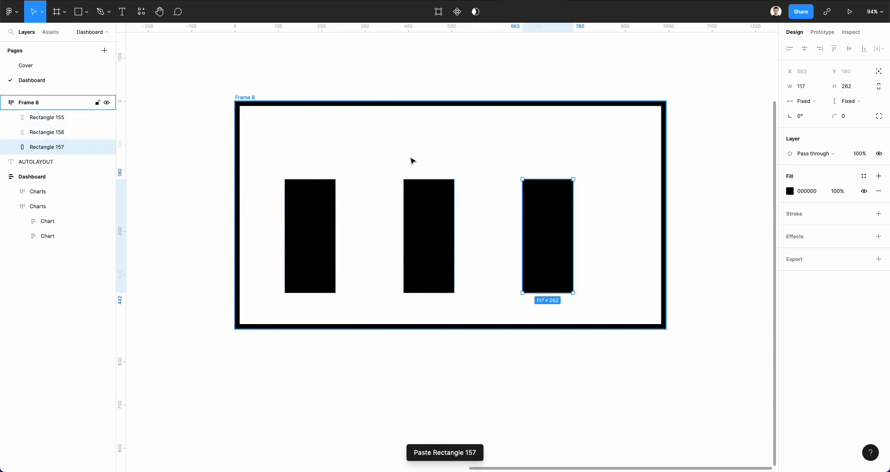
In the frame's advanced layout settings, set spacing mode to Space between and strokes to Included in layout.
{"action": "left_click", "coordinate": [513, 162]}
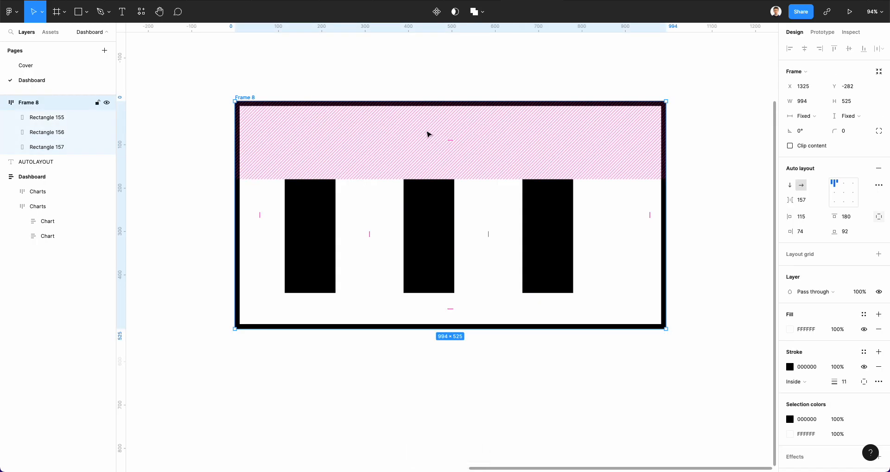
{"action": "left_click", "coordinate": [878, 185]}
{"action": "left_click", "coordinate": [758, 264]}
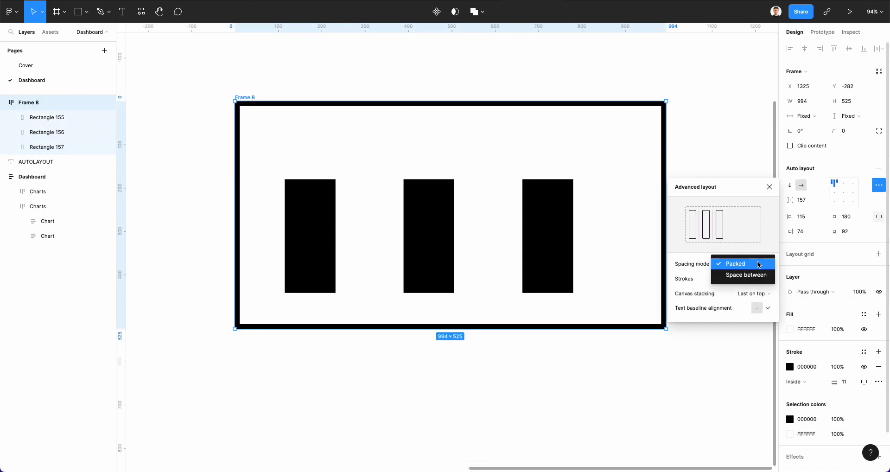
{"action": "left_click", "coordinate": [756, 276]}
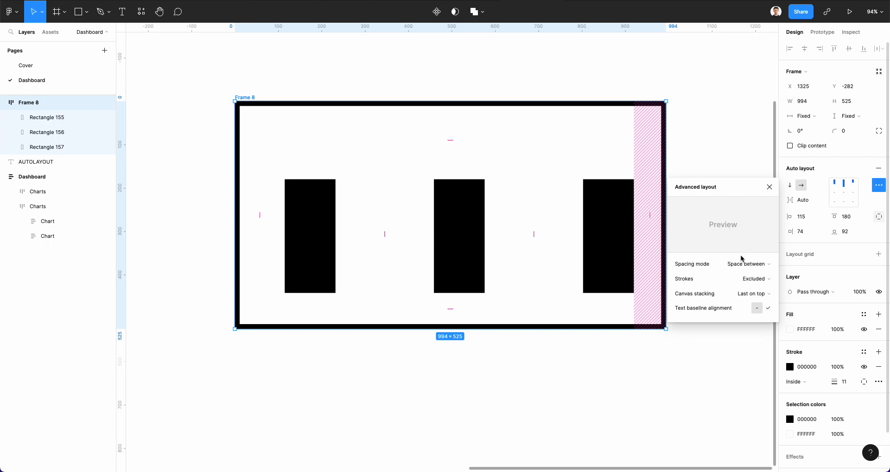
{"action": "left_click", "coordinate": [760, 280]}
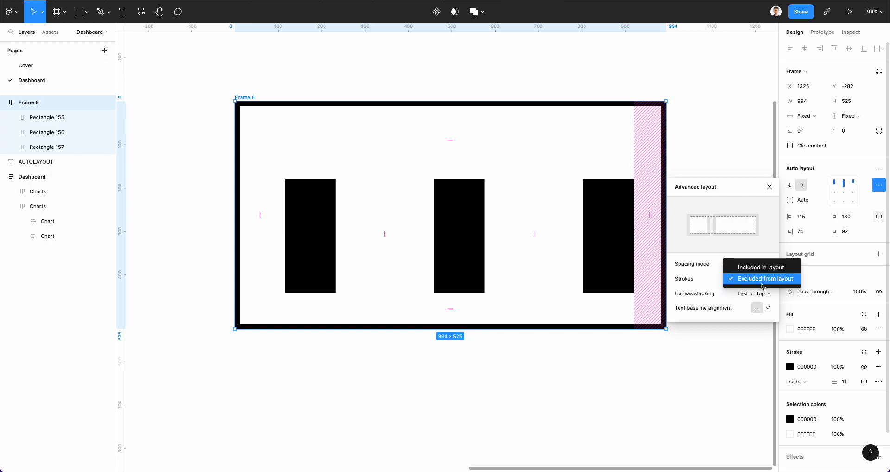
{"action": "left_click", "coordinate": [763, 264]}
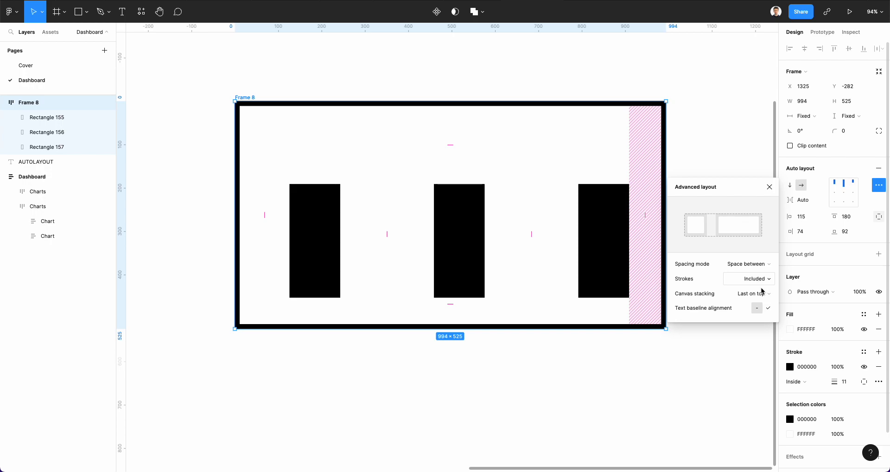
Switch canvas stacking to First on top and back to Last on top, then close advanced layout.
{"action": "left_click", "coordinate": [763, 293]}
{"action": "left_click", "coordinate": [763, 281]}
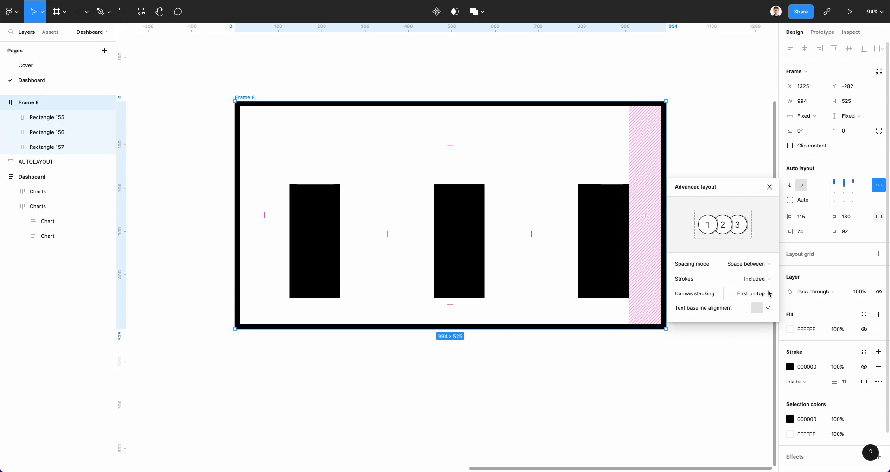
{"action": "left_click", "coordinate": [768, 293]}
{"action": "left_click", "coordinate": [765, 304]}
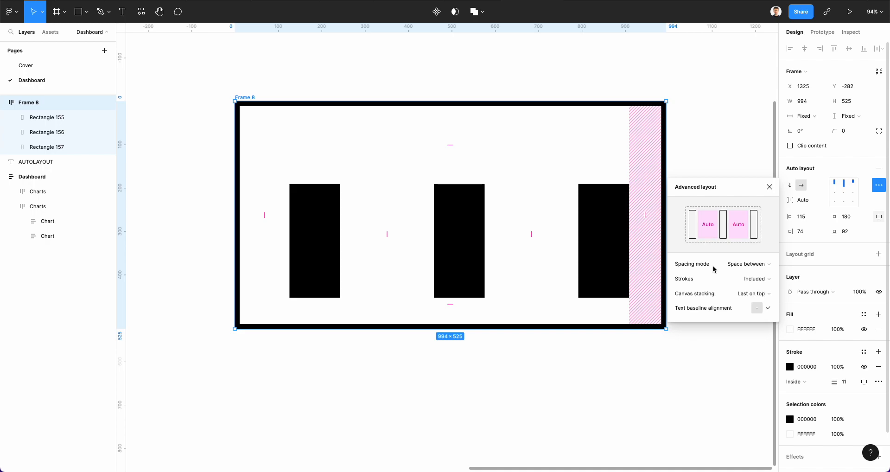
{"action": "left_click", "coordinate": [767, 186]}
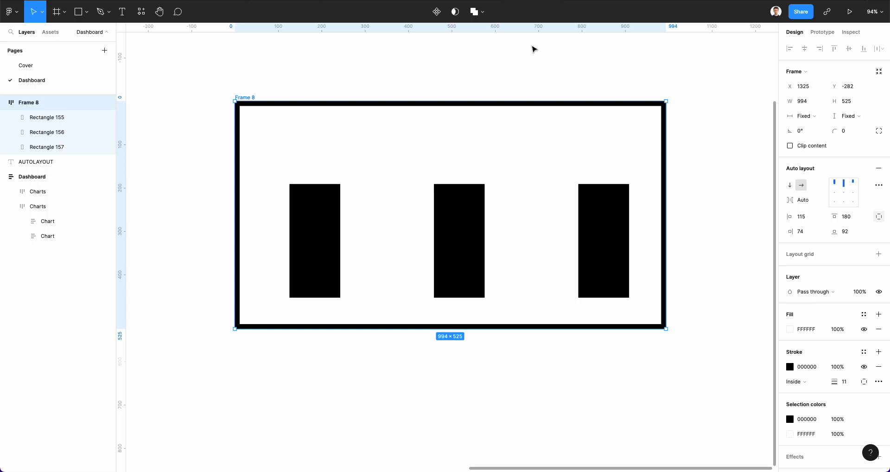
{"action": "scroll", "coordinate": [519, 79], "scroll_direction": "up", "scroll_amount": 3}
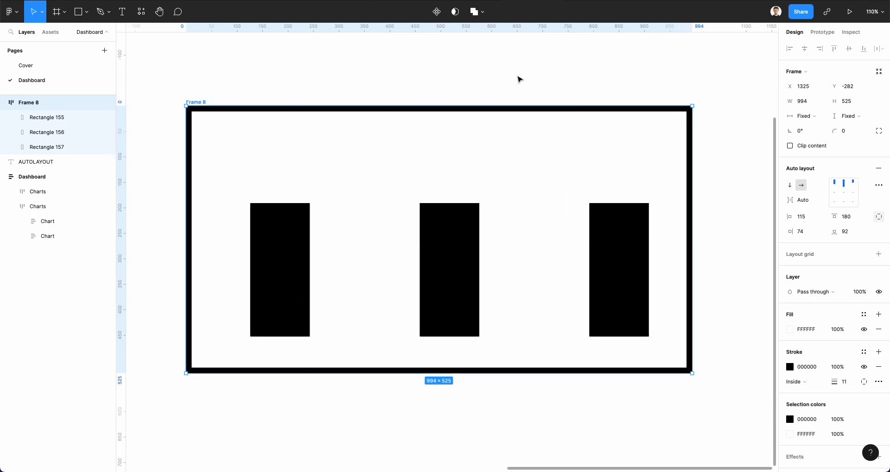